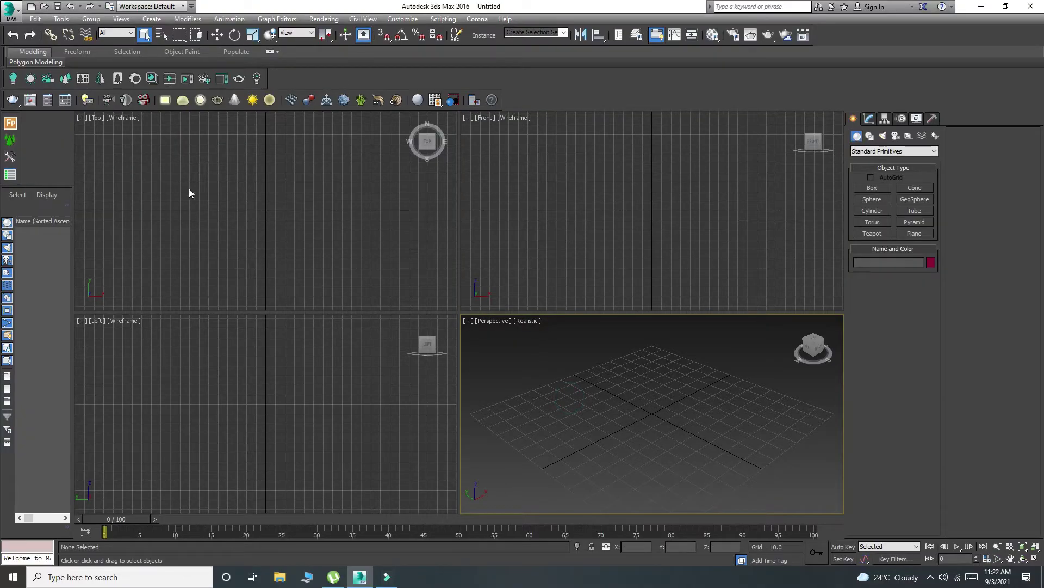
Create a sphere of about 43.8 radius at the grid centre and show it maximized in the perspective view with edged faces
{"action": "left_click", "coordinate": [570, 261]}
{"action": "left_click", "coordinate": [864, 211]}
{"action": "left_click", "coordinate": [868, 197]}
{"action": "left_click_drag", "start_coordinate": [655, 415], "coordinate": [664, 459]}
{"action": "right_click", "coordinate": [664, 459]}
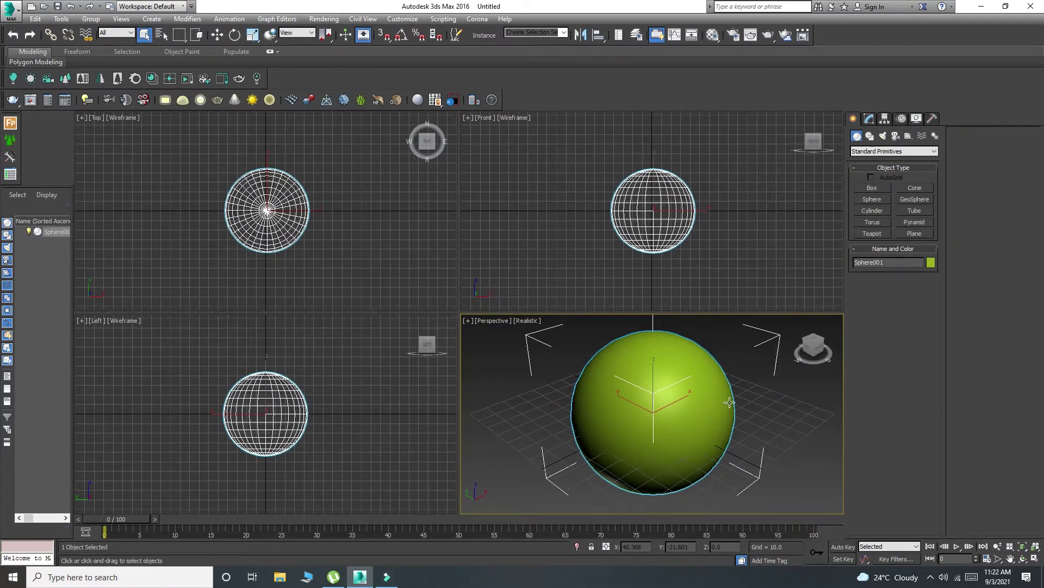
{"action": "key", "text": "alt+w"}
{"action": "key", "text": "w"}
{"action": "key", "text": "F4"}
{"action": "key", "text": "z"}
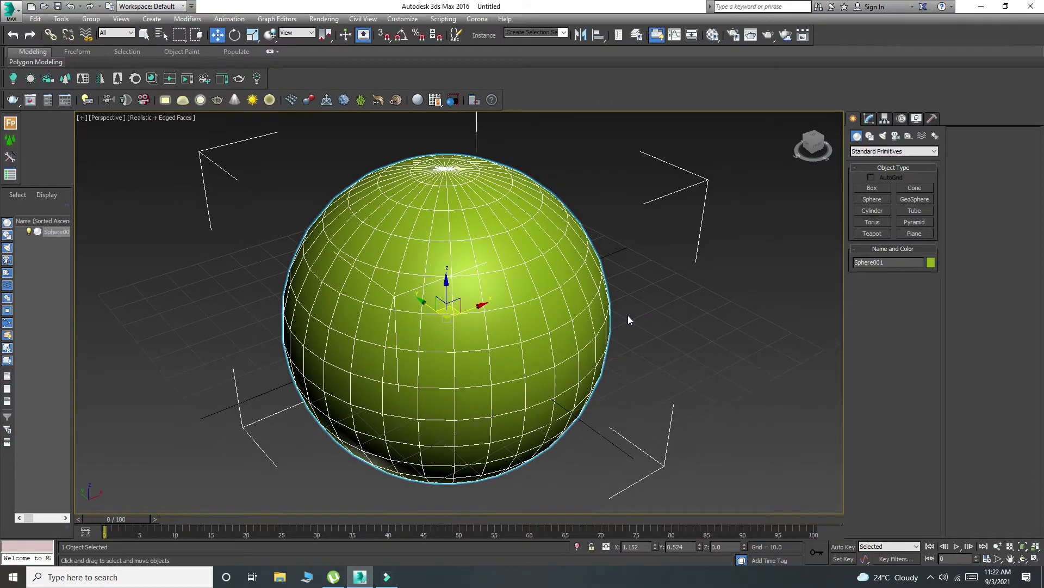
Add an Edit Poly modifier to the sphere
{"action": "left_click", "coordinate": [869, 118]}
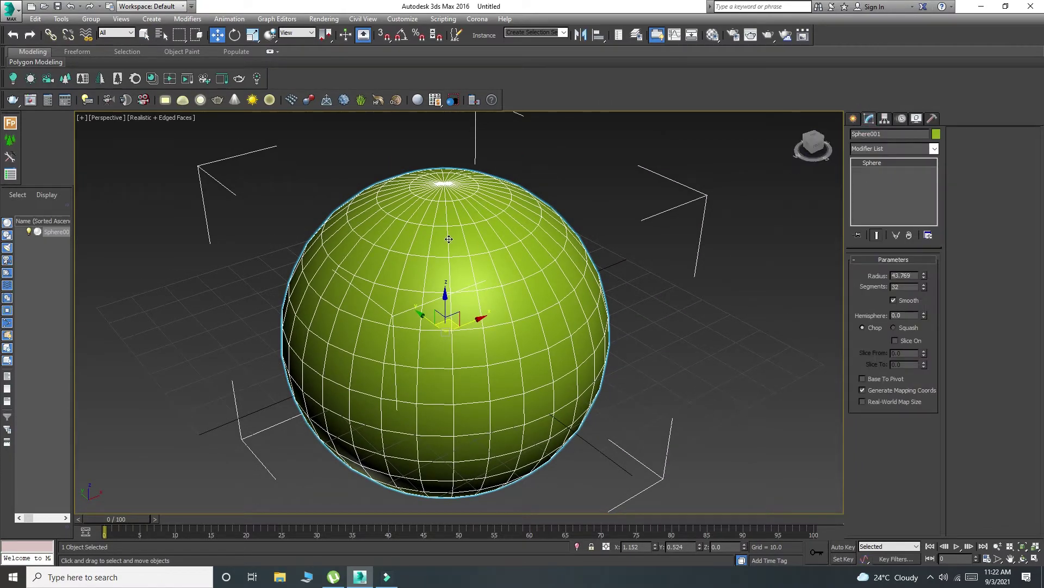
{"action": "middle_click_drag", "start_coordinate": [575, 341], "coordinate": [557, 338]}
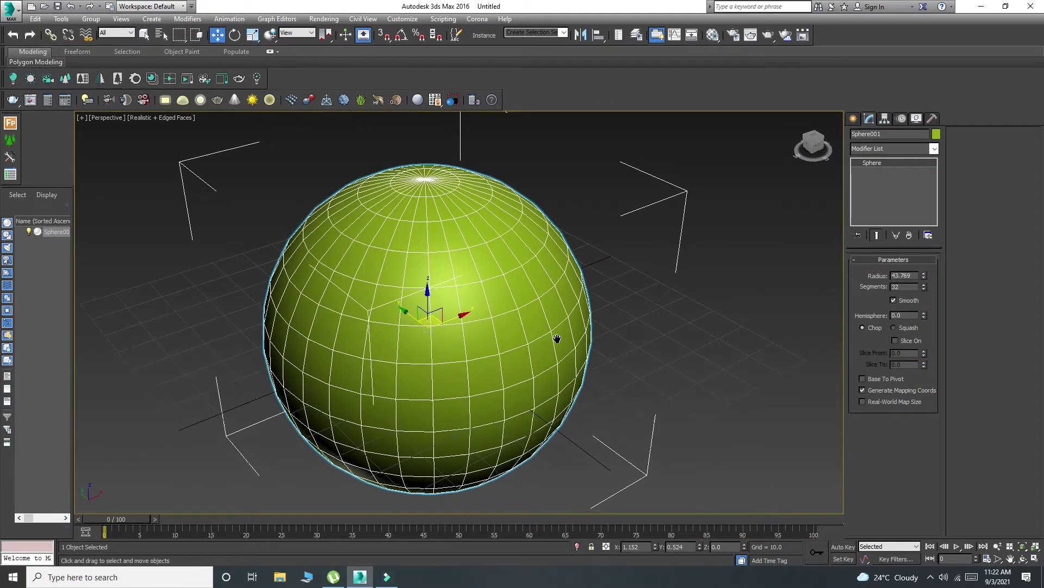
{"action": "left_click", "coordinate": [902, 152]}
{"action": "key", "text": "e"}
{"action": "left_click", "coordinate": [884, 189]}
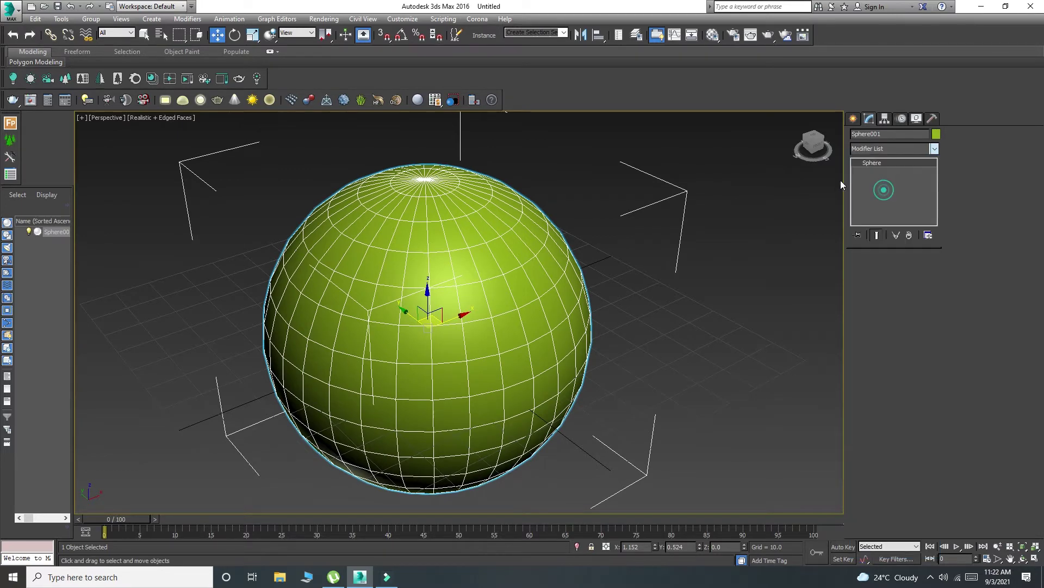
{"action": "middle_click_drag", "start_coordinate": [655, 259], "coordinate": [666, 282]}
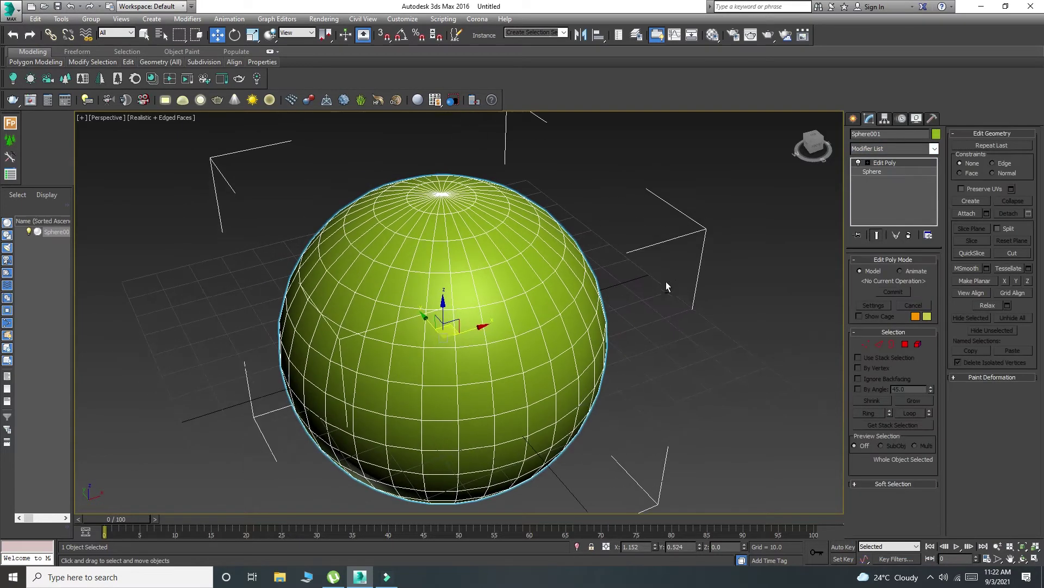
In edge mode, select a staircase of alternating vertical and horizontal edges from the sphere's top pole down its upper cap
{"action": "left_click", "coordinate": [878, 344]}
{"action": "middle_click_drag", "start_coordinate": [674, 223], "coordinate": [676, 243], "text": "alt"}
{"action": "scroll", "coordinate": [380, 258], "scroll_direction": "up", "scroll_amount": 4}
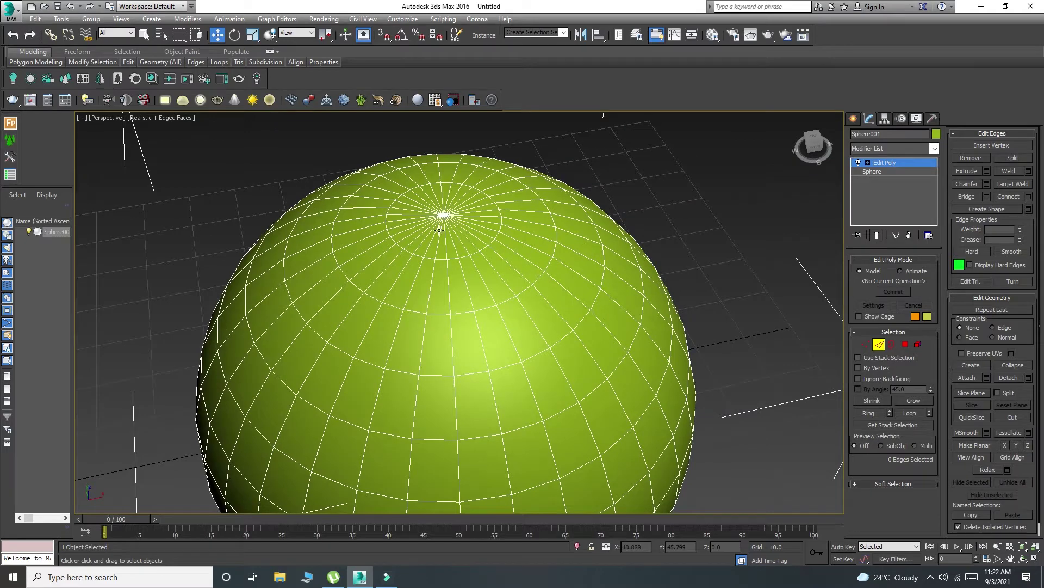
{"action": "left_click", "coordinate": [448, 261]}
{"action": "middle_click_drag", "start_coordinate": [448, 261], "coordinate": [467, 271], "text": "alt"}
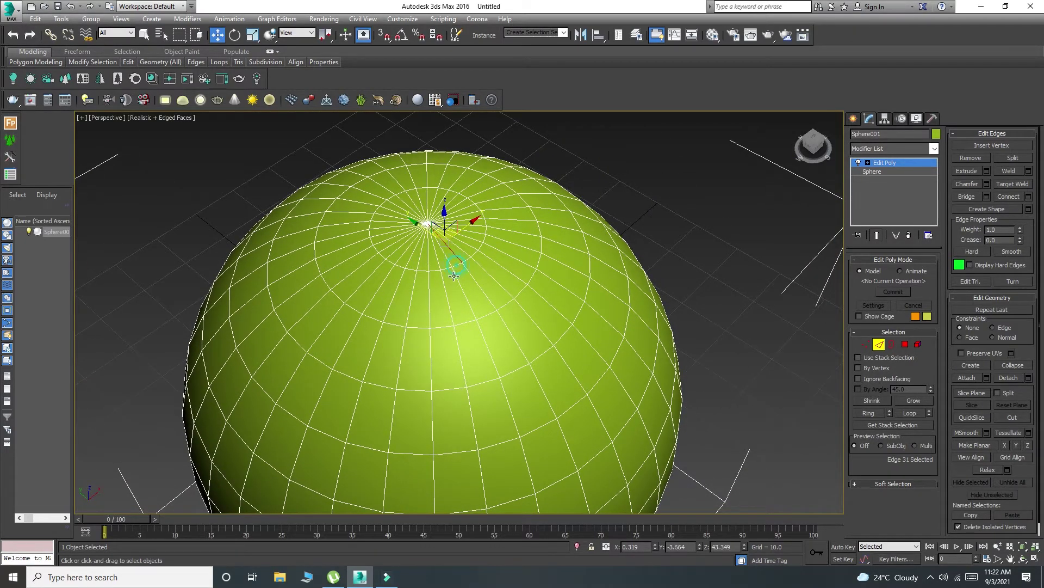
{"action": "left_click", "coordinate": [457, 266], "text": "ctrl"}
{"action": "left_click", "coordinate": [457, 275], "text": "ctrl"}
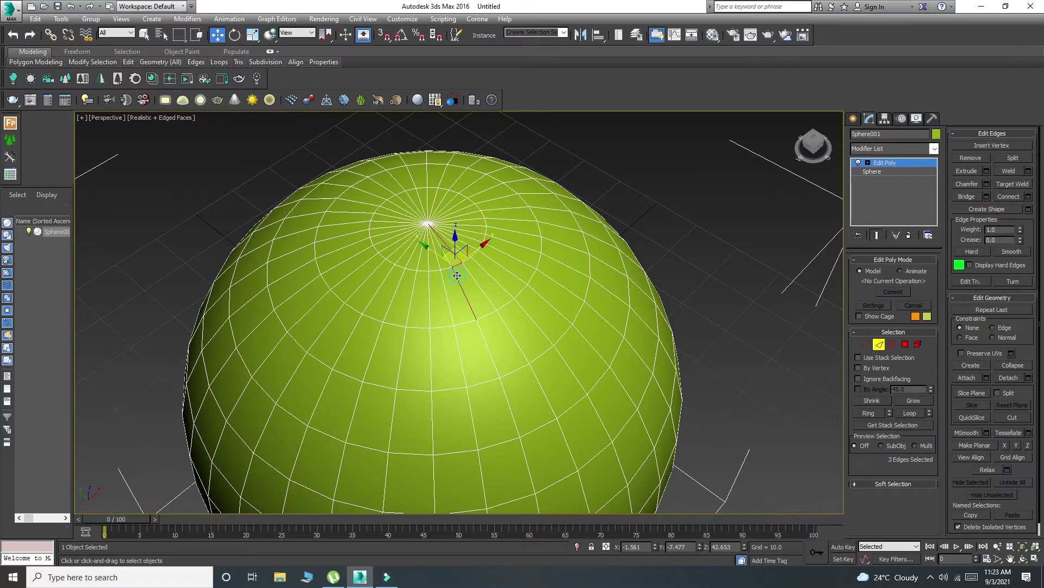
{"action": "left_click", "coordinate": [460, 325], "text": "ctrl"}
{"action": "left_click", "coordinate": [459, 344], "text": "ctrl"}
{"action": "middle_click_drag", "start_coordinate": [459, 345], "coordinate": [500, 300], "text": "alt"}
{"action": "left_click", "coordinate": [485, 289], "text": "ctrl"}
{"action": "left_click", "coordinate": [467, 317], "text": "ctrl"}
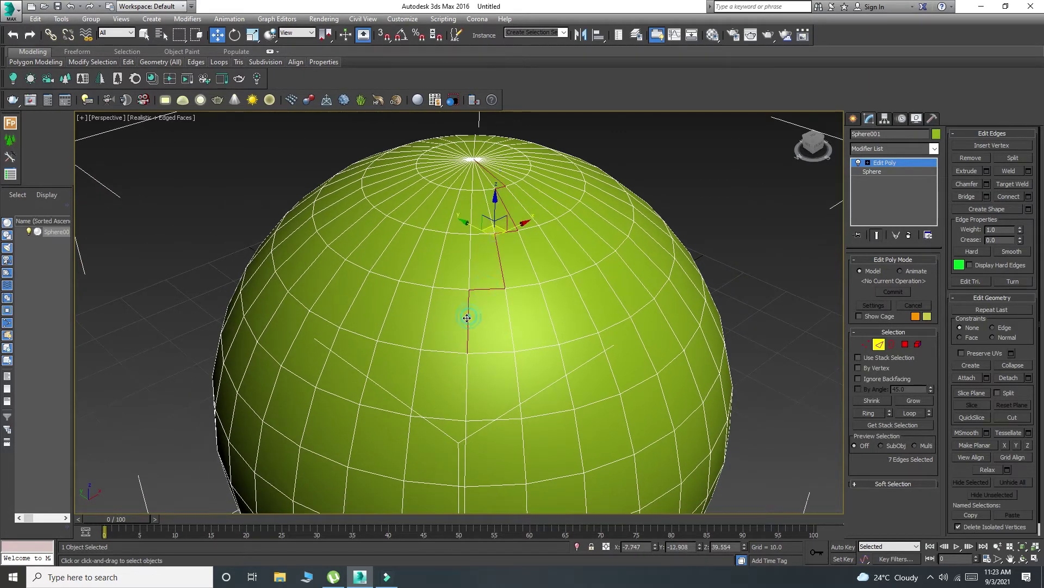
Extend the staircase edge selection diagonally down the upper half of the sphere to its equator
{"action": "left_click", "coordinate": [441, 351], "text": "ctrl"}
{"action": "left_click", "coordinate": [415, 372], "text": "ctrl"}
{"action": "middle_click_drag", "start_coordinate": [415, 372], "coordinate": [564, 248], "text": "alt"}
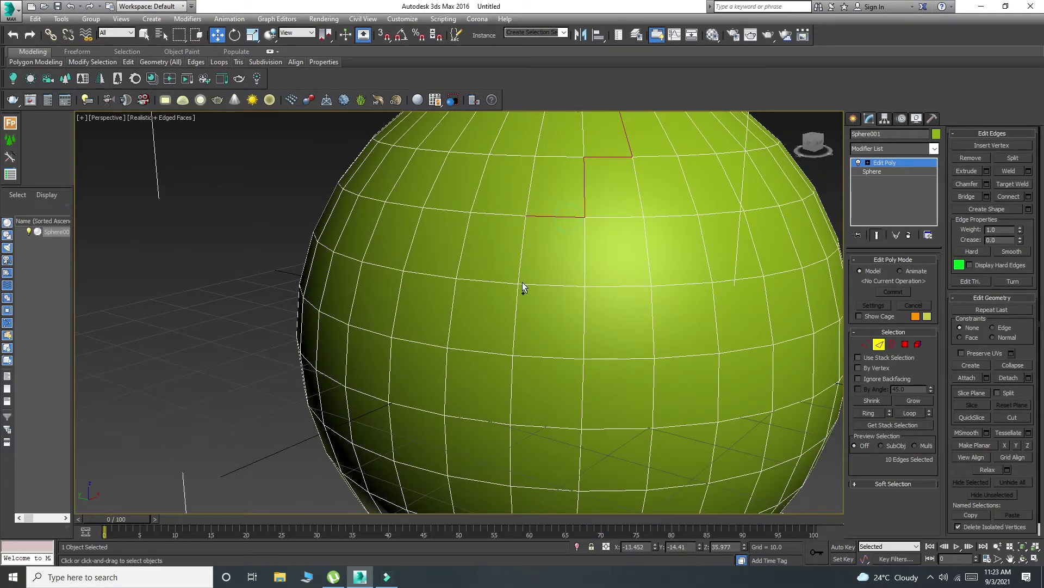
{"action": "left_click", "coordinate": [503, 282], "text": "ctrl"}
{"action": "left_click", "coordinate": [450, 315], "text": "ctrl"}
{"action": "left_click", "coordinate": [435, 346], "text": "ctrl"}
{"action": "scroll", "coordinate": [436, 346], "scroll_direction": "down", "scroll_amount": 3}
{"action": "middle_click_drag", "start_coordinate": [459, 306], "coordinate": [498, 288], "text": "alt"}
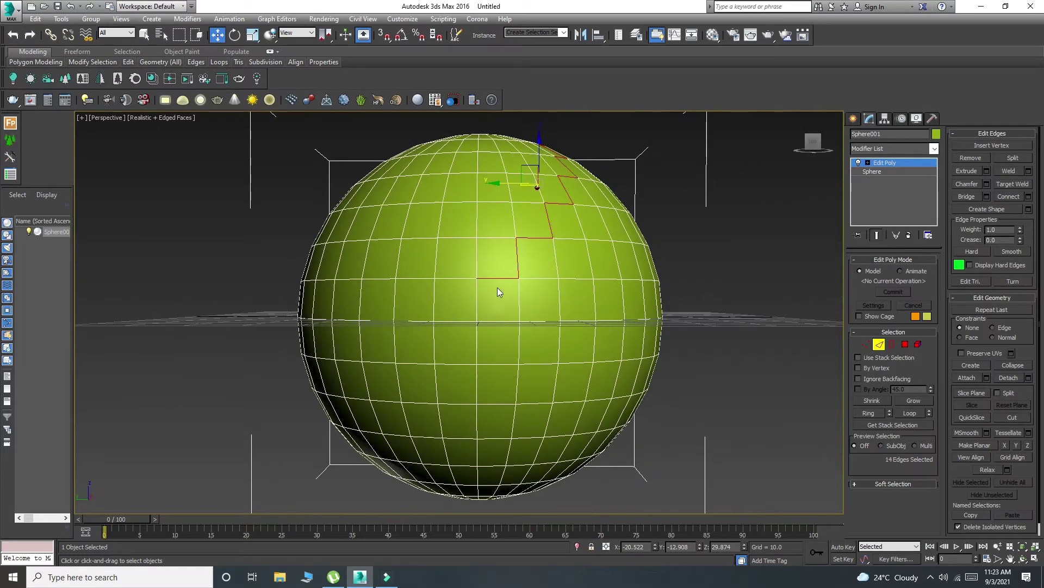
{"action": "left_click", "coordinate": [476, 298], "text": "ctrl"}
{"action": "left_click", "coordinate": [461, 324], "text": "ctrl"}
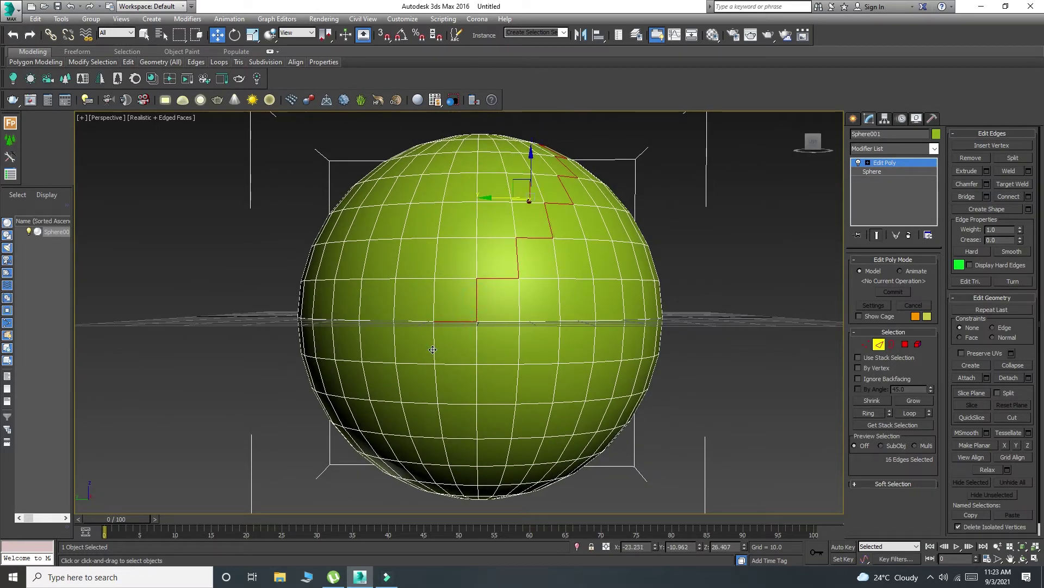
Continue the alternating edge selection from the equator down the sphere's lower half in the same diagonal direction
{"action": "left_click", "coordinate": [432, 362], "text": "ctrl"}
{"action": "left_click", "coordinate": [422, 365], "text": "ctrl"}
{"action": "left_click", "coordinate": [398, 376], "text": "ctrl"}
{"action": "middle_click_drag", "start_coordinate": [398, 375], "coordinate": [467, 300], "text": "alt"}
{"action": "left_click", "coordinate": [467, 284], "text": "ctrl"}
{"action": "left_click", "coordinate": [444, 308], "text": "ctrl"}
{"action": "left_click", "coordinate": [431, 333], "text": "ctrl"}
{"action": "left_click", "coordinate": [420, 333], "text": "ctrl"}
{"action": "middle_click_drag", "start_coordinate": [420, 332], "coordinate": [459, 236], "text": "alt"}
{"action": "left_click", "coordinate": [455, 225], "text": "ctrl"}
{"action": "left_click", "coordinate": [433, 240], "text": "ctrl"}
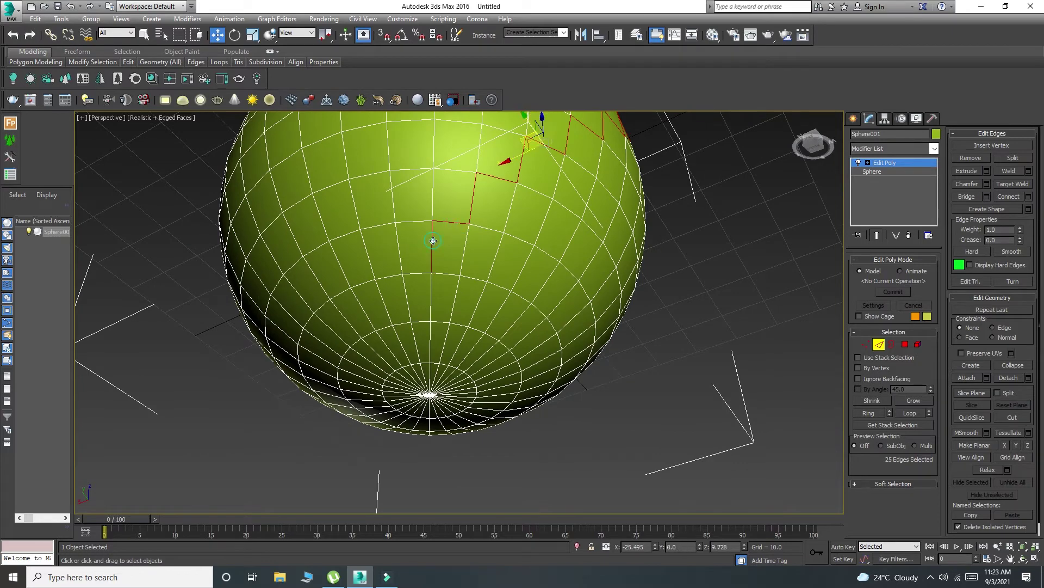
Complete the staircase edge selection across the lower cap, ending at the sphere's bottom pole
{"action": "left_click", "coordinate": [421, 274], "text": "ctrl"}
{"action": "left_click", "coordinate": [405, 299], "text": "ctrl"}
{"action": "left_click", "coordinate": [403, 324], "text": "ctrl"}
{"action": "left_click", "coordinate": [401, 341], "text": "ctrl"}
{"action": "left_click", "coordinate": [404, 367], "text": "ctrl"}
{"action": "middle_click_drag", "start_coordinate": [406, 366], "coordinate": [447, 306]}
{"action": "scroll", "coordinate": [447, 304], "scroll_direction": "up", "scroll_amount": 3}
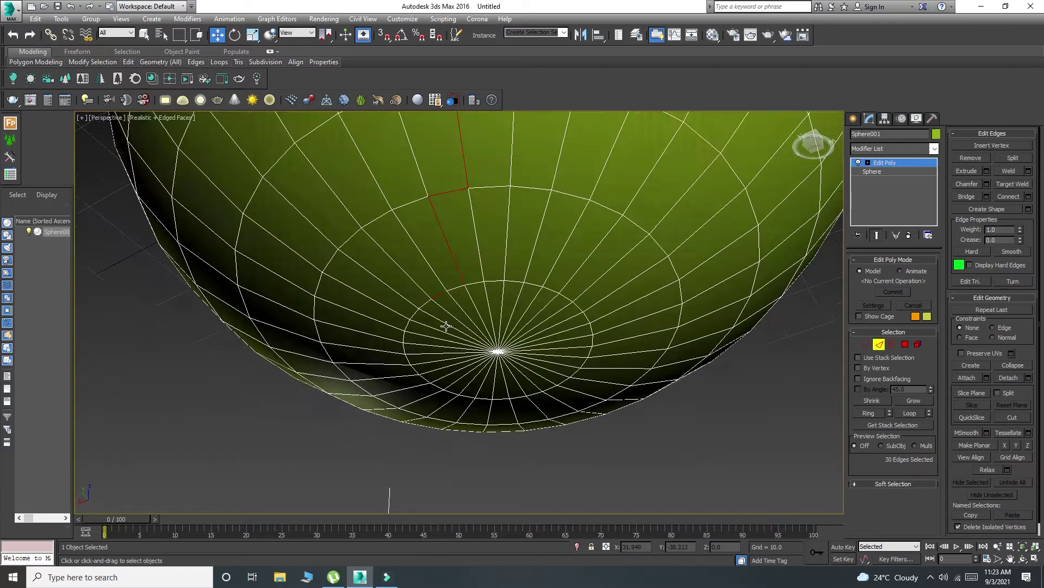
{"action": "left_click", "coordinate": [454, 287], "text": "ctrl"}
{"action": "left_click", "coordinate": [460, 306], "text": "ctrl"}
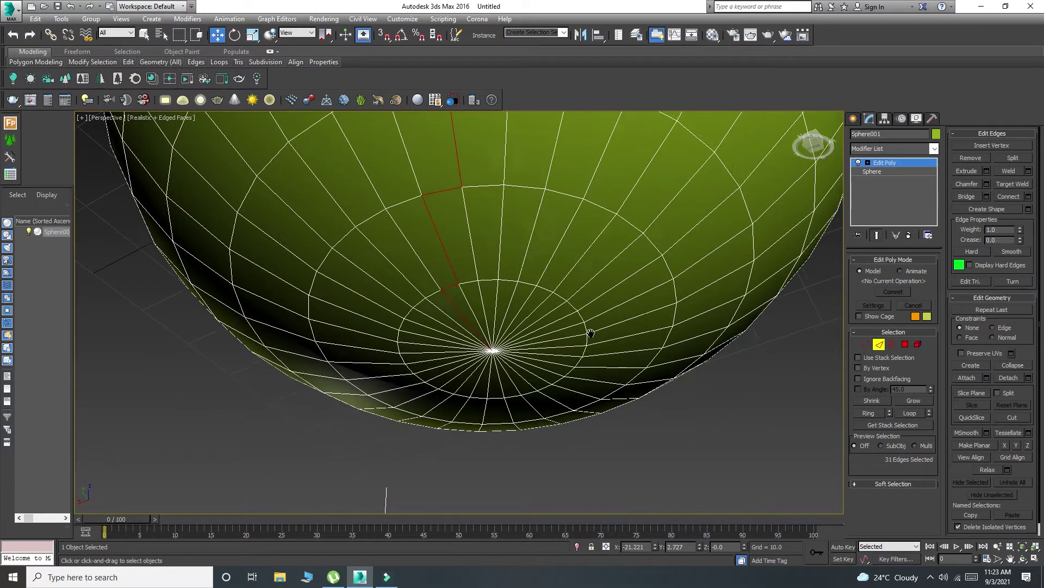
Examine the staircase edge selection from several sides for continuity between the top and bottom poles
{"action": "scroll", "coordinate": [586, 328], "scroll_direction": "down", "scroll_amount": 3}
{"action": "middle_click_drag", "start_coordinate": [586, 328], "coordinate": [591, 193], "text": "alt"}
{"action": "scroll", "coordinate": [628, 276], "scroll_direction": "down", "scroll_amount": 4}
{"action": "scroll", "coordinate": [605, 281], "scroll_direction": "up", "scroll_amount": 3}
{"action": "scroll", "coordinate": [617, 230], "scroll_direction": "down", "scroll_amount": 3}
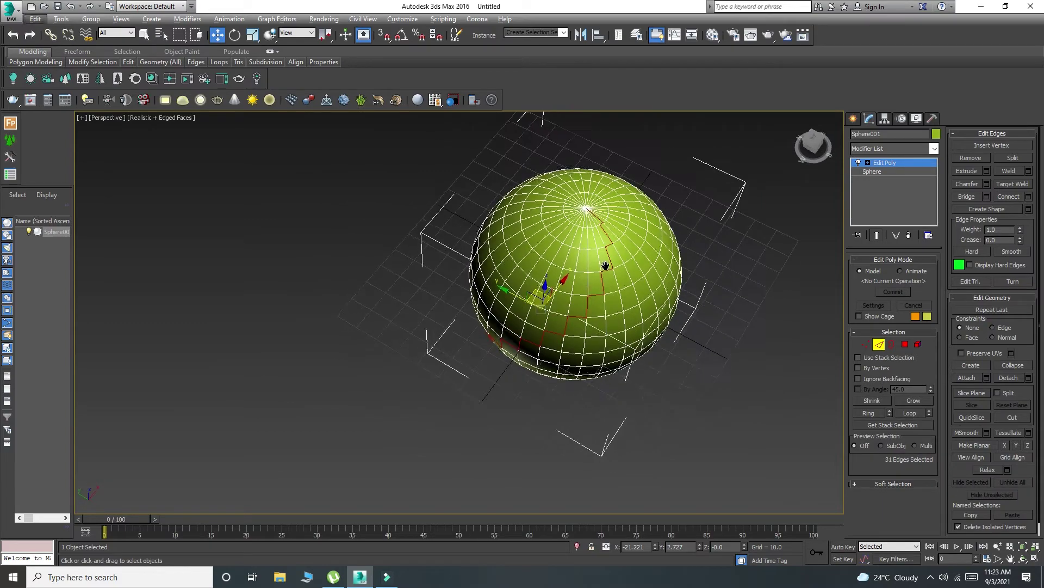
{"action": "scroll", "coordinate": [592, 192], "scroll_direction": "up", "scroll_amount": 3}
{"action": "middle_click_drag", "start_coordinate": [612, 238], "coordinate": [602, 183], "text": "alt"}
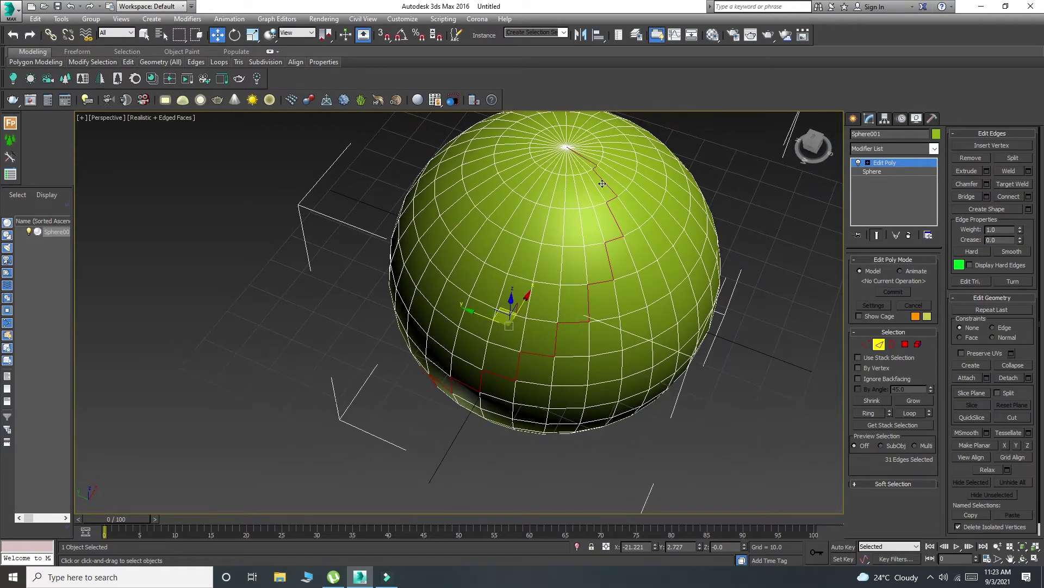
{"action": "middle_click_drag", "start_coordinate": [559, 340], "coordinate": [631, 228], "text": "alt"}
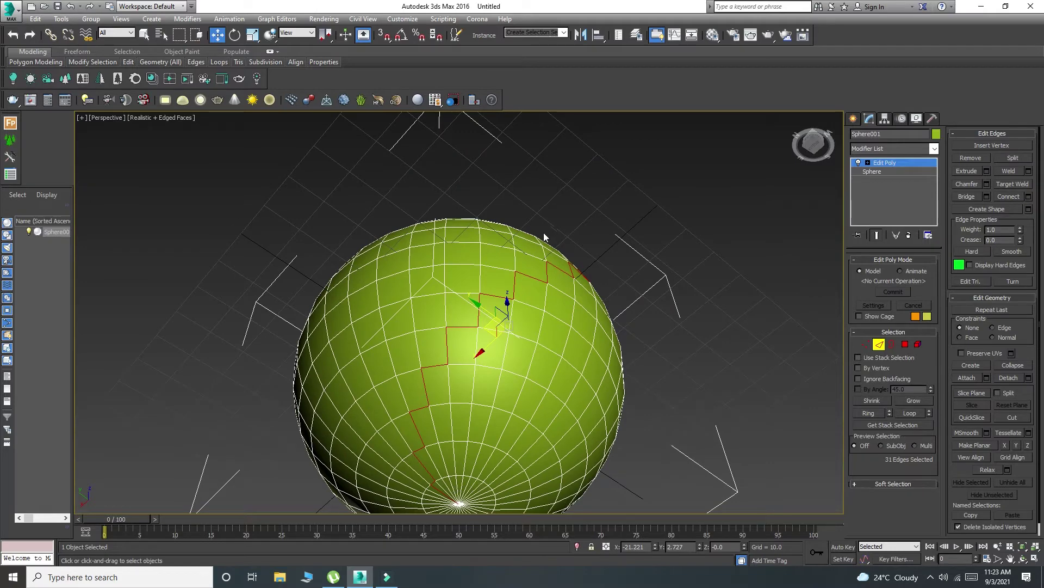
{"action": "middle_click_drag", "start_coordinate": [675, 215], "coordinate": [572, 176], "text": "alt"}
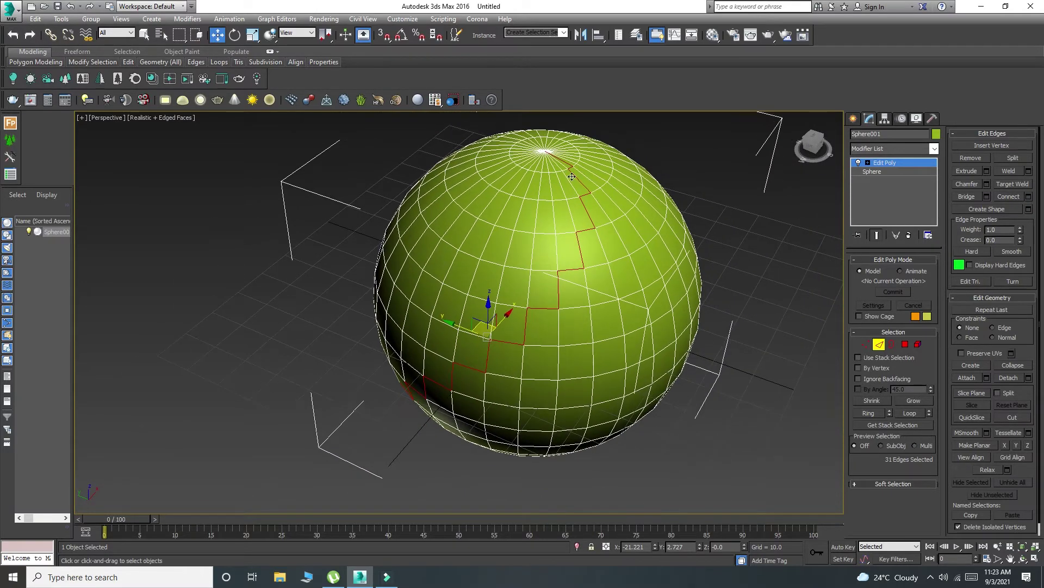
{"action": "middle_click_drag", "start_coordinate": [742, 318], "coordinate": [624, 321], "text": "alt"}
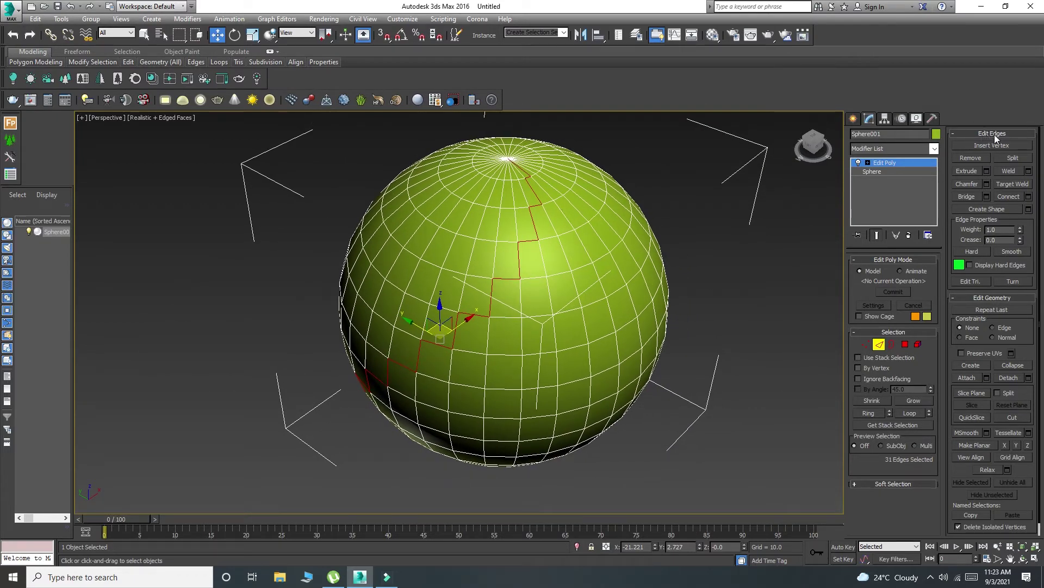
Create a smooth shape named Shape001 from the selected edges
{"action": "left_click", "coordinate": [1029, 210]}
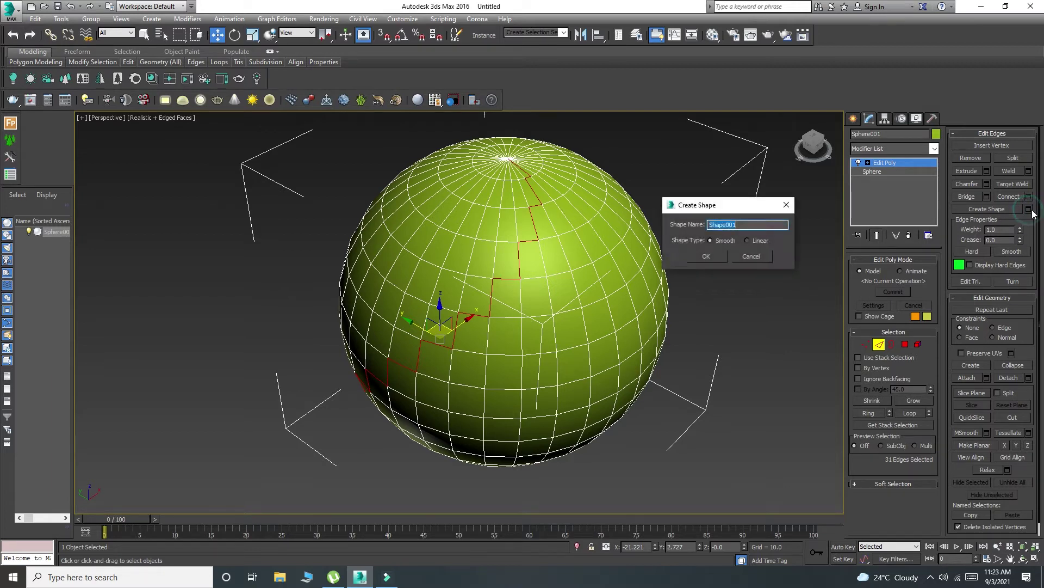
{"action": "left_click_drag", "start_coordinate": [711, 209], "coordinate": [720, 248]}
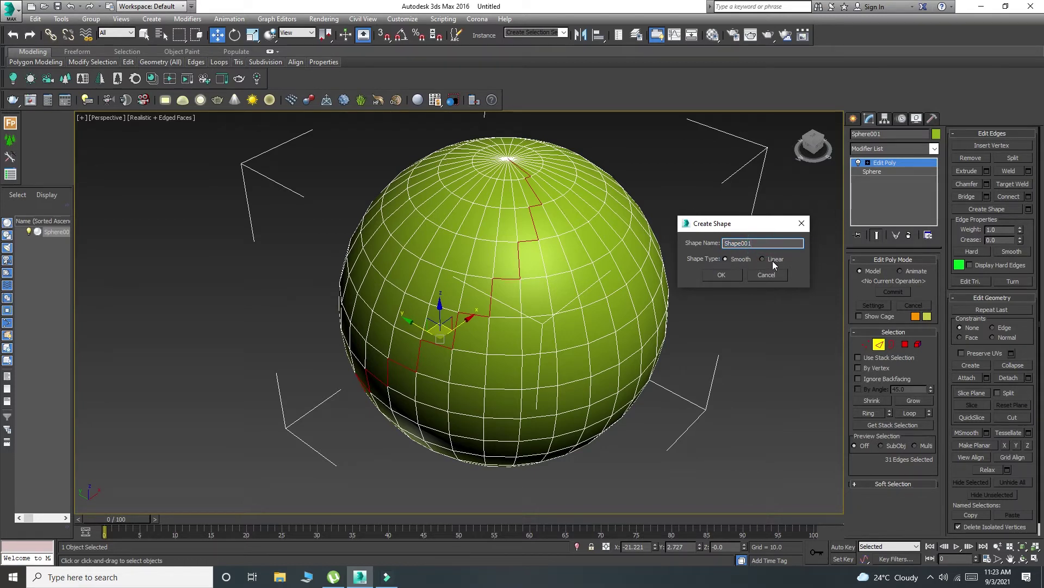
{"action": "left_click", "coordinate": [729, 274]}
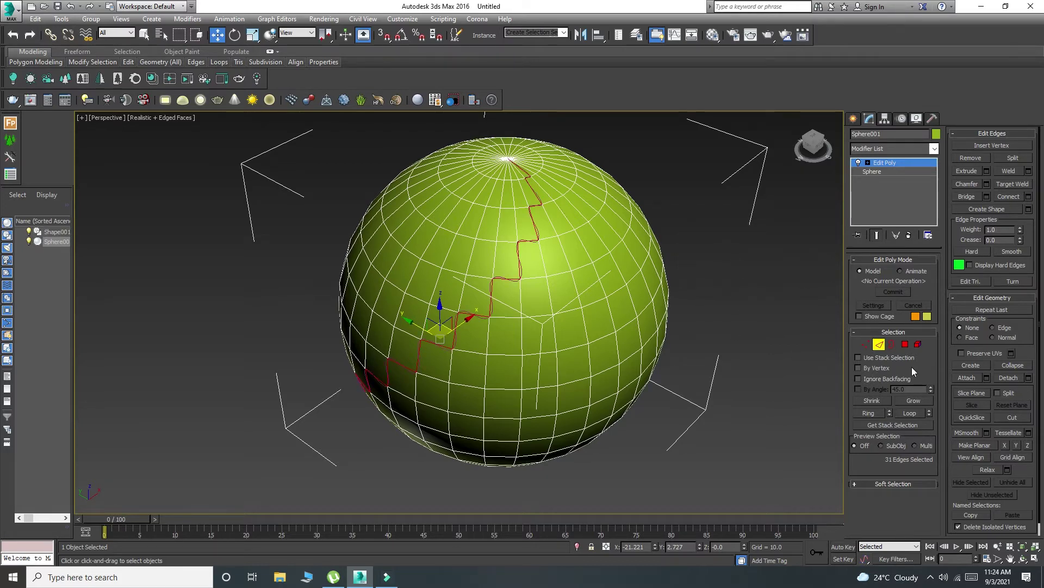
Leave edge mode, select the new wavy spline and isolate it from the sphere
{"action": "left_click", "coordinate": [880, 344]}
{"action": "scroll", "coordinate": [530, 287], "scroll_direction": "up", "scroll_amount": 6}
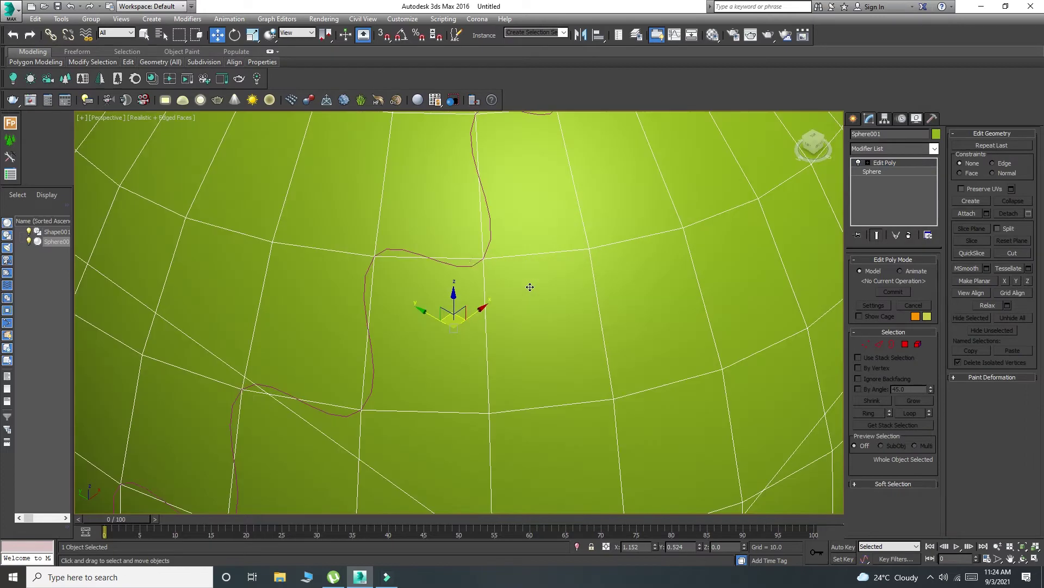
{"action": "left_click", "coordinate": [457, 260]}
{"action": "scroll", "coordinate": [460, 269], "scroll_direction": "down", "scroll_amount": 6}
{"action": "key", "text": "alt+q"}
{"action": "middle_click_drag", "start_coordinate": [506, 294], "coordinate": [483, 272], "text": "alt"}
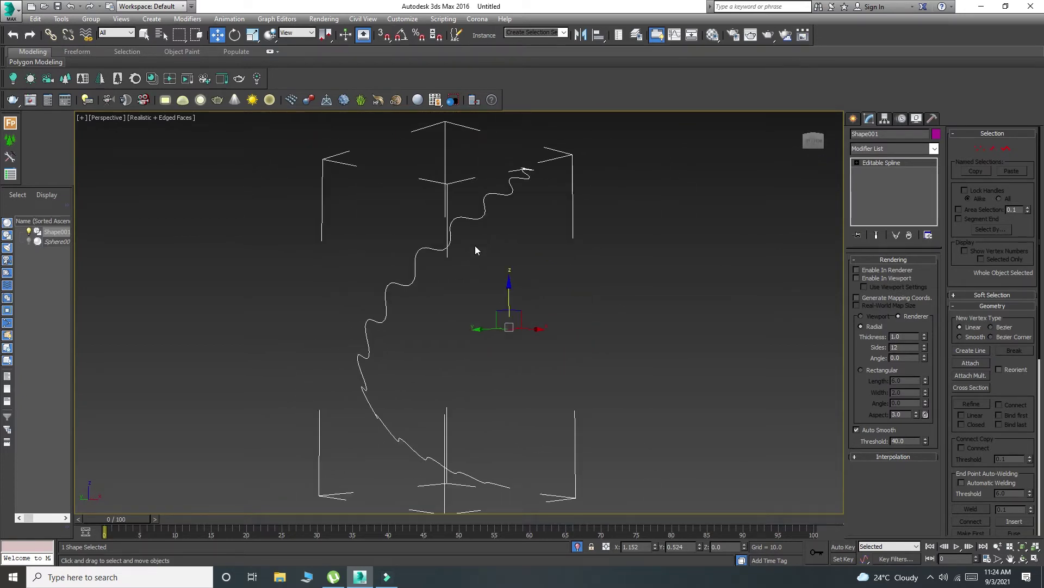
{"action": "middle_click_drag", "start_coordinate": [475, 249], "coordinate": [602, 283], "text": "alt"}
Clone the wavy spline as instances rotated about 11.27° around Z, with enough copies to circle the whole sphere
{"action": "key", "text": "e"}
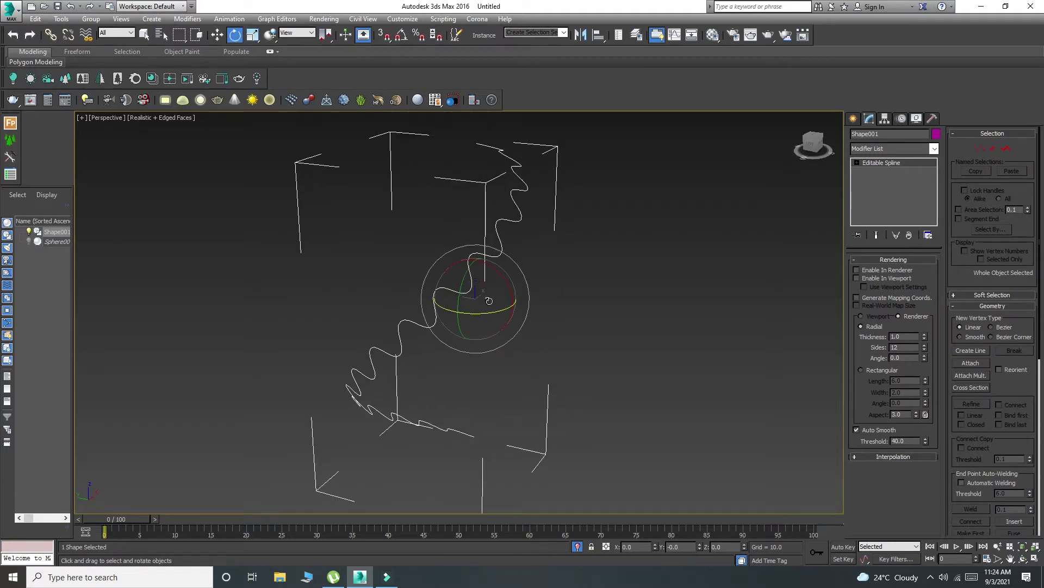
{"action": "left_click_drag", "start_coordinate": [479, 317], "coordinate": [491, 312]}
{"action": "left_click_drag", "start_coordinate": [479, 224], "coordinate": [566, 224]}
{"action": "left_click", "coordinate": [620, 294]}
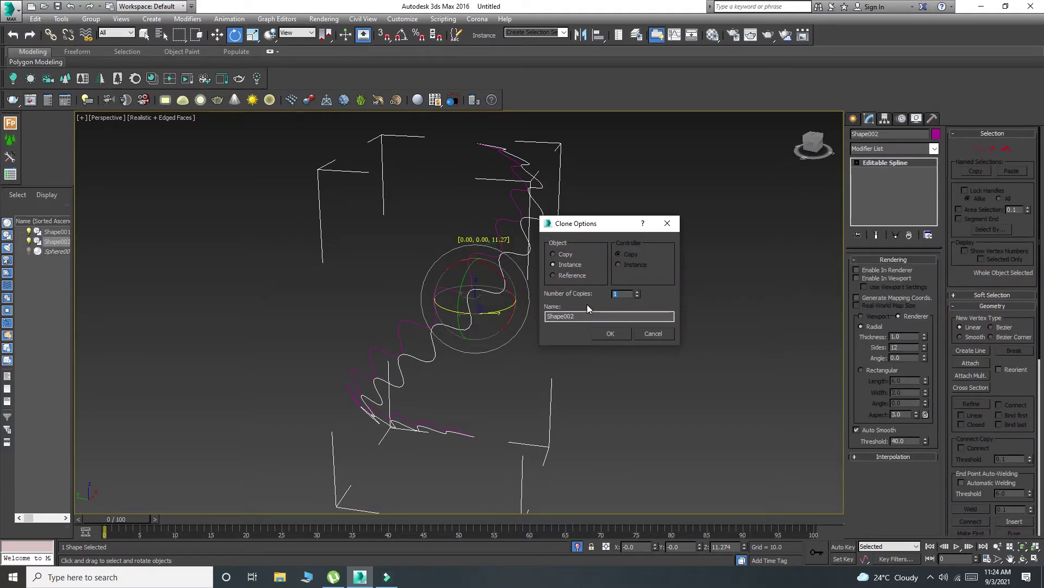
{"action": "left_click", "coordinate": [610, 333]}
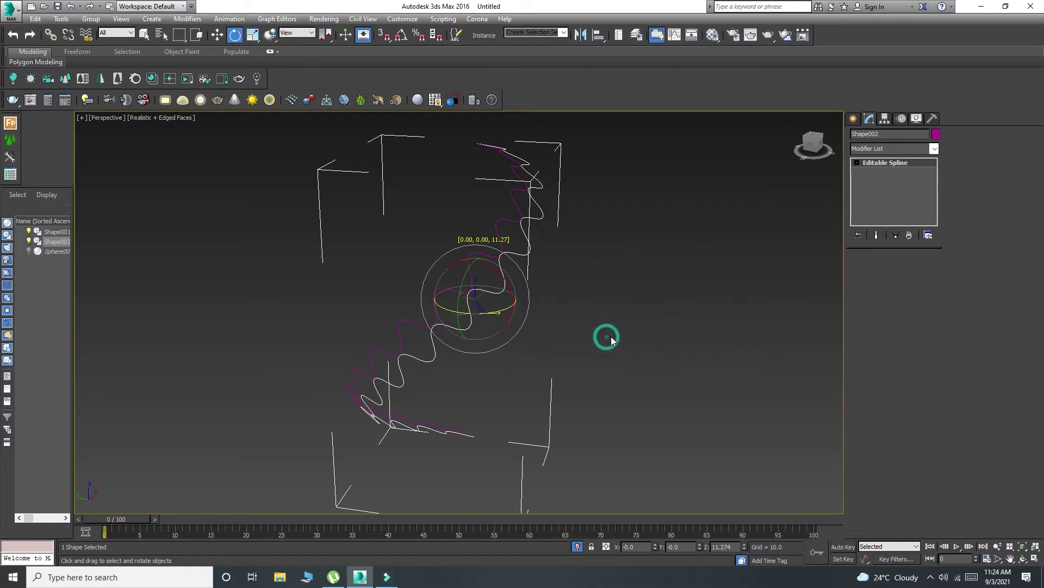
Select one of the spline instances, enable its thickness in renderer and viewport, and display the strands shaded
{"action": "scroll", "coordinate": [492, 284], "scroll_direction": "up", "scroll_amount": 2}
{"action": "key", "text": "F3"}
{"action": "scroll", "coordinate": [455, 241], "scroll_direction": "up", "scroll_amount": 5}
{"action": "middle_click_drag", "start_coordinate": [720, 262], "coordinate": [666, 250]}
{"action": "left_click", "coordinate": [566, 267]}
{"action": "middle_click_drag", "start_coordinate": [664, 288], "coordinate": [606, 286]}
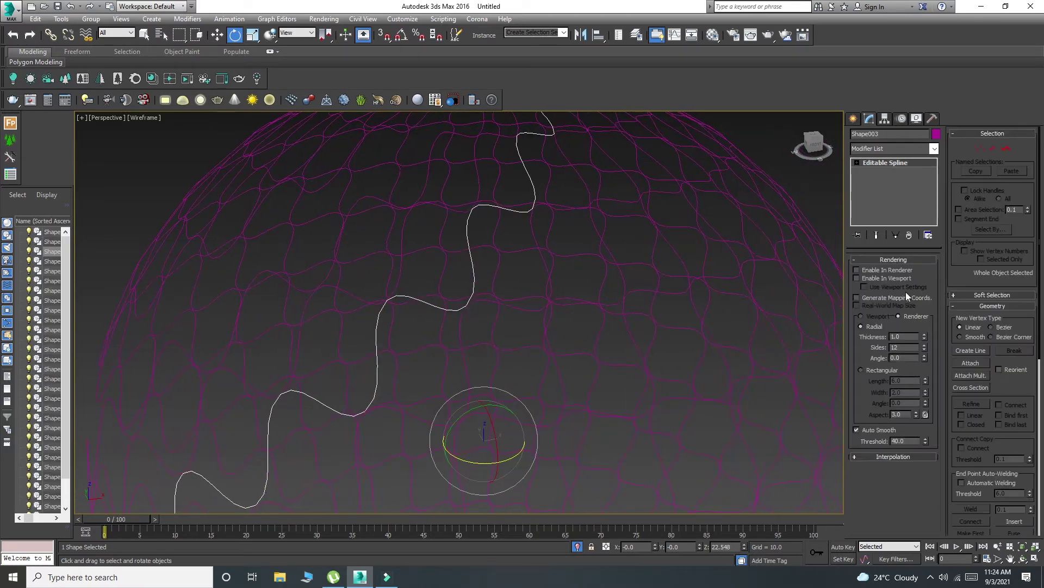
{"action": "left_click", "coordinate": [876, 270]}
{"action": "left_click", "coordinate": [878, 278]}
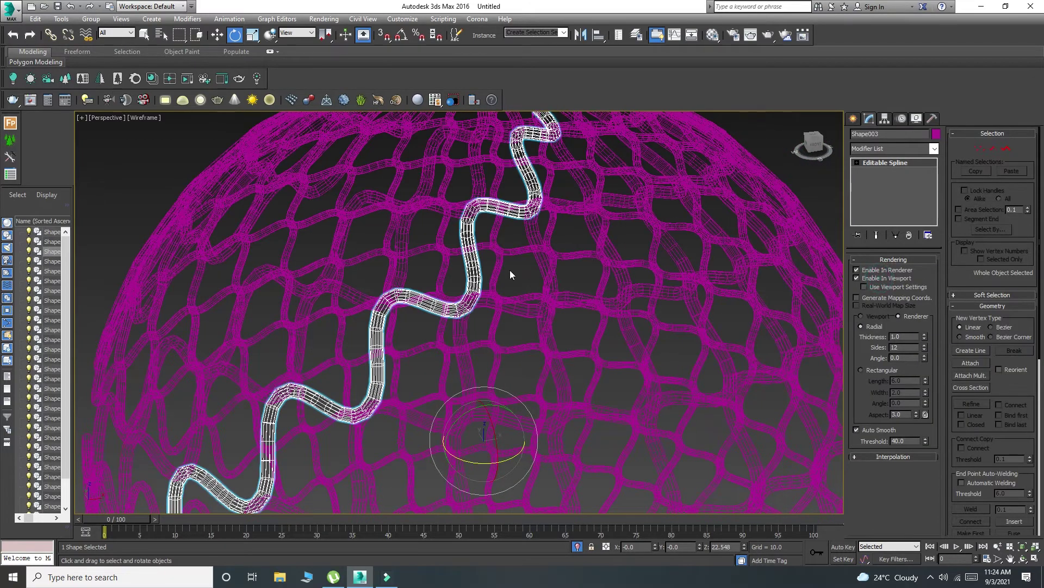
{"action": "key", "text": "F3"}
In vertex mode, select a vertex at a strand crossing on the spline and rotate it to tilt its tangent handles
{"action": "left_click", "coordinate": [979, 148]}
{"action": "middle_click_drag", "start_coordinate": [466, 202], "coordinate": [476, 214]}
{"action": "left_click", "coordinate": [478, 213]}
{"action": "scroll", "coordinate": [482, 223], "scroll_direction": "up", "scroll_amount": 4}
{"action": "left_click_drag", "start_coordinate": [485, 205], "coordinate": [502, 268]}
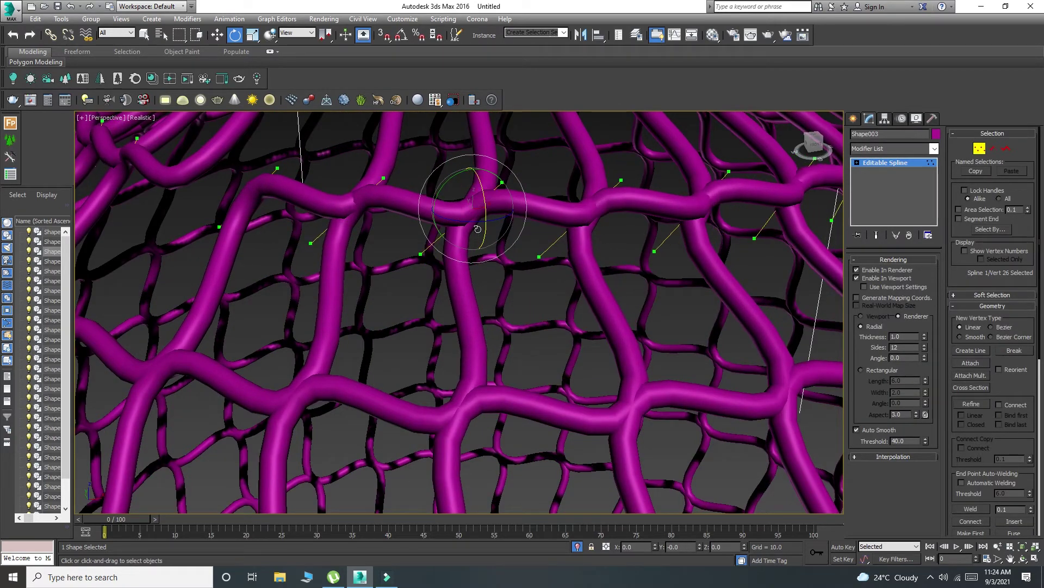
{"action": "left_click_drag", "start_coordinate": [472, 226], "coordinate": [473, 202]}
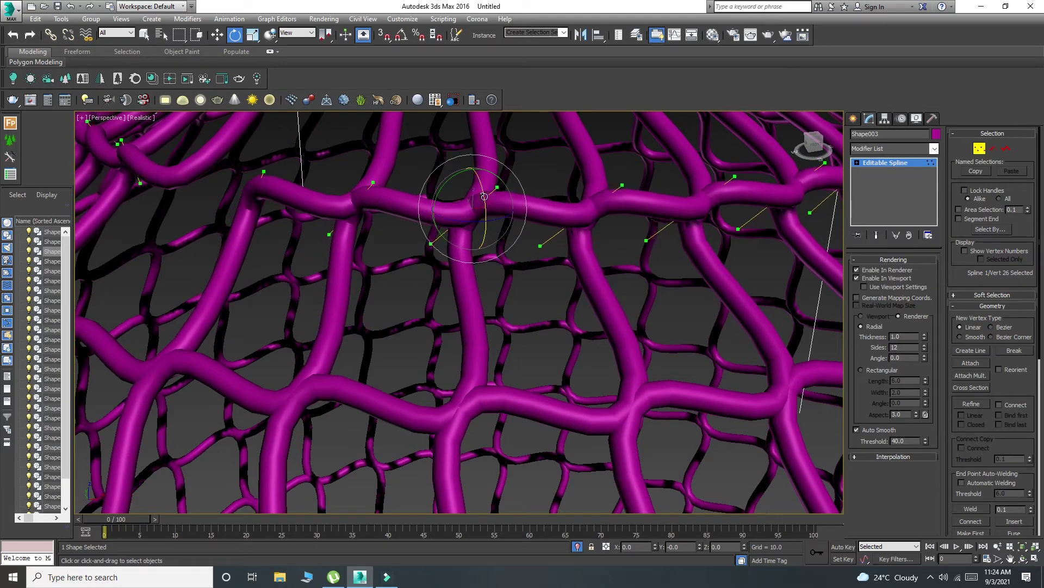
{"action": "left_click_drag", "start_coordinate": [466, 222], "coordinate": [470, 184]}
Rotate the selected crossing vertex's tangent handles on several axes, including about 16° around Z, so the strands loop around each other
{"action": "key", "text": "w"}
{"action": "middle_click_drag", "start_coordinate": [470, 186], "coordinate": [492, 206], "text": "alt"}
{"action": "key", "text": "e"}
{"action": "left_click_drag", "start_coordinate": [496, 218], "coordinate": [474, 249]}
{"action": "middle_click_drag", "start_coordinate": [478, 248], "coordinate": [468, 199], "text": "alt"}
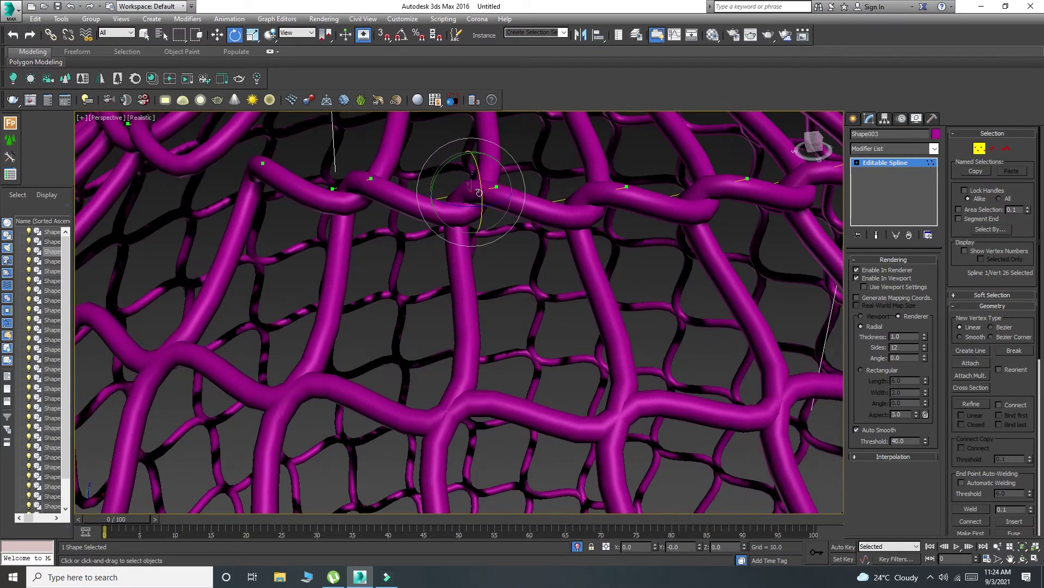
{"action": "left_click_drag", "start_coordinate": [479, 193], "coordinate": [487, 205]}
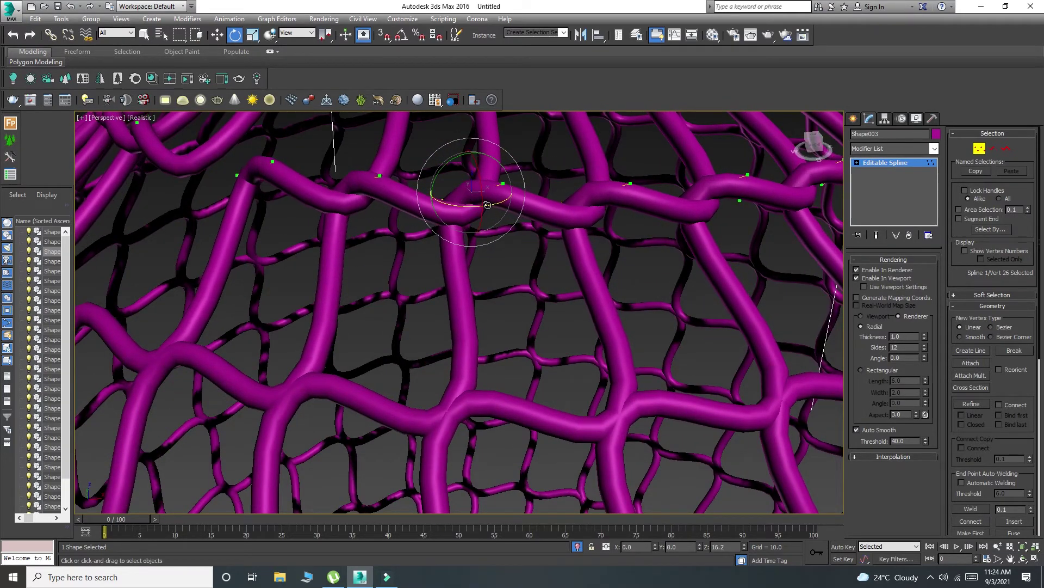
Select the next crossing vertex down the same spline and rotate its tangent handles about 59° around Z
{"action": "scroll", "coordinate": [490, 209], "scroll_direction": "down", "scroll_amount": 5}
{"action": "middle_click_drag", "start_coordinate": [486, 335], "coordinate": [443, 270], "text": "alt"}
{"action": "left_click", "coordinate": [441, 280]}
{"action": "scroll", "coordinate": [442, 280], "scroll_direction": "up", "scroll_amount": 5}
{"action": "left_click_drag", "start_coordinate": [450, 270], "coordinate": [507, 310]}
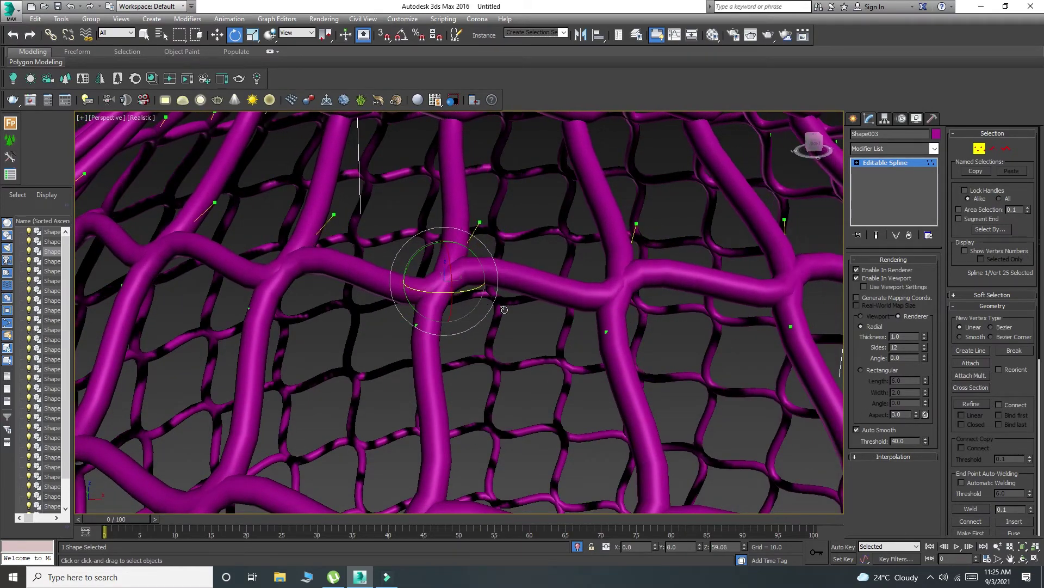
Move the lower crossing vertex to offset it from the neighbouring strand, and rotate its handles to start the interlacing
{"action": "middle_click_drag", "start_coordinate": [440, 261], "coordinate": [465, 288], "text": "alt"}
{"action": "key", "text": "w"}
{"action": "left_click_drag", "start_coordinate": [445, 263], "coordinate": [457, 276]}
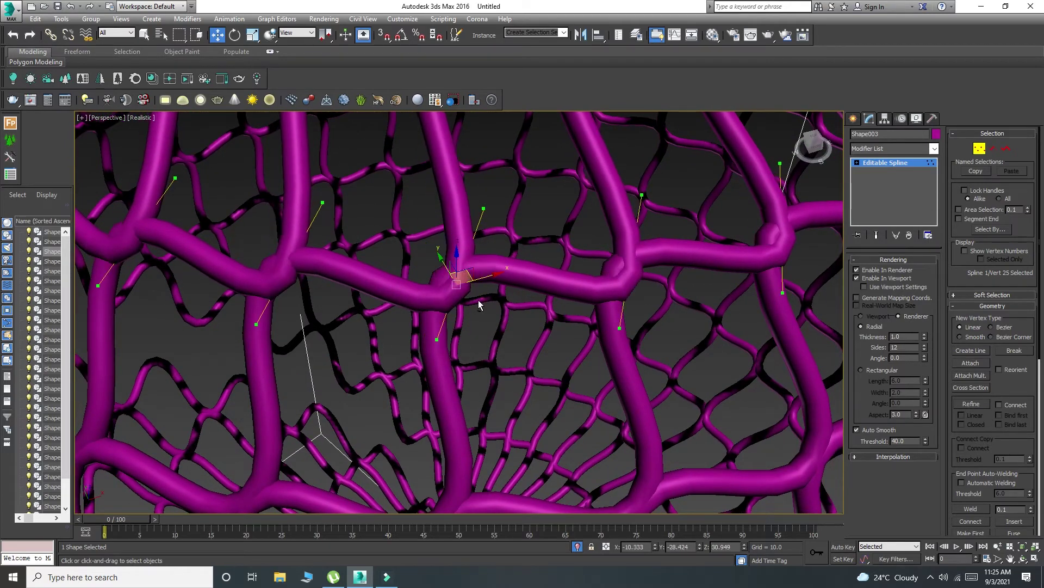
{"action": "middle_click_drag", "start_coordinate": [479, 303], "coordinate": [461, 270], "text": "alt"}
{"action": "key", "text": "e"}
{"action": "left_click_drag", "start_coordinate": [463, 276], "coordinate": [469, 337]}
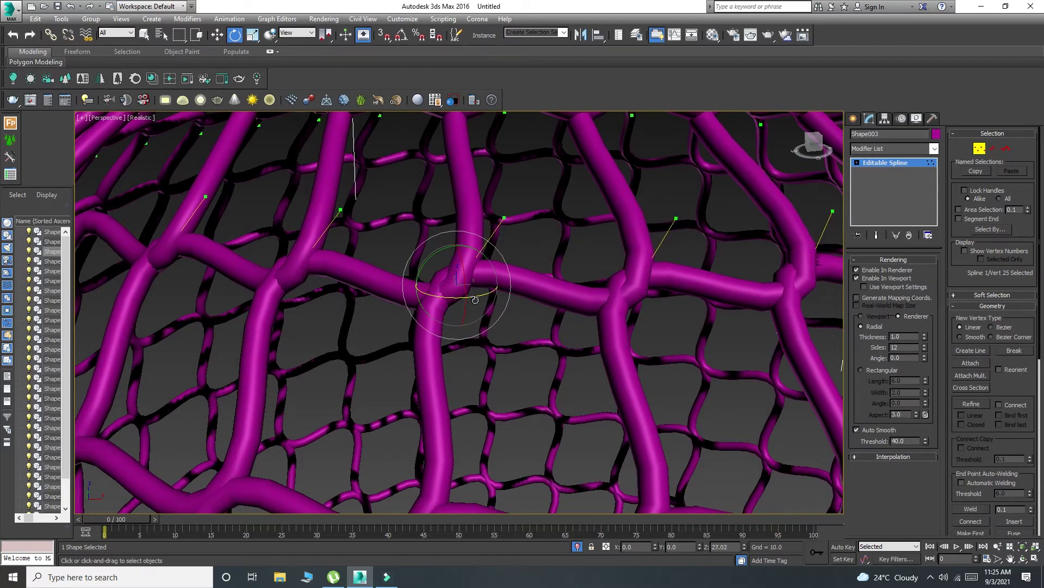
Lower the second crossing vertex slightly and refine its handle rotation until the neighbouring strands hook around each other
{"action": "mouse_move", "coordinate": [445, 298]}
{"action": "left_mouse_down"}
{"action": "mouse_move", "coordinate": [467, 300]}
{"action": "mouse_move", "coordinate": [458, 280]}
{"action": "mouse_move", "coordinate": [443, 279]}
{"action": "mouse_move", "coordinate": [459, 296]}
{"action": "mouse_move", "coordinate": [437, 300]}
{"action": "mouse_move", "coordinate": [453, 295]}
{"action": "mouse_move", "coordinate": [440, 291]}
{"action": "mouse_move", "coordinate": [452, 274]}
{"action": "mouse_move", "coordinate": [454, 294]}
{"action": "left_mouse_up"}
{"action": "key", "text": "w"}
{"action": "key", "text": "e"}
{"action": "key", "text": "w"}
{"action": "key", "text": "e"}
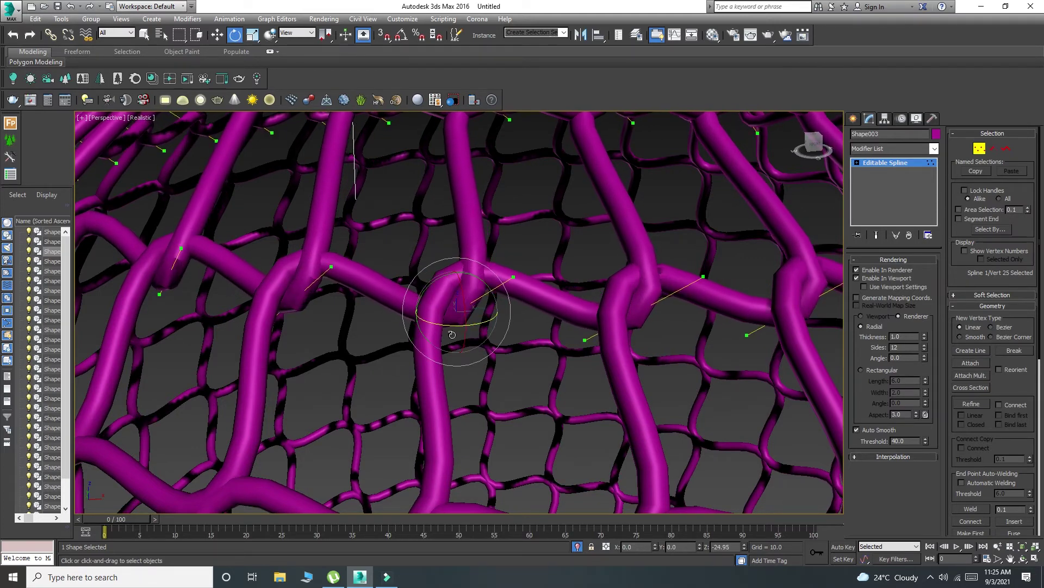
{"action": "middle_click_drag", "start_coordinate": [479, 321], "coordinate": [458, 338], "text": "alt"}
{"action": "key", "text": "w"}
{"action": "key", "text": "e"}
{"action": "middle_click_drag", "start_coordinate": [457, 297], "coordinate": [461, 300], "text": "alt"}
{"action": "left_click_drag", "start_coordinate": [446, 309], "coordinate": [473, 312]}
Leave vertex mode, set the spline's interpolation to Adaptive, deselect it and check the smoothed, interlaced crossings
{"action": "scroll", "coordinate": [479, 304], "scroll_direction": "down", "scroll_amount": 5}
{"action": "middle_click_drag", "start_coordinate": [489, 299], "coordinate": [521, 297], "text": "alt"}
{"action": "left_click", "coordinate": [979, 148]}
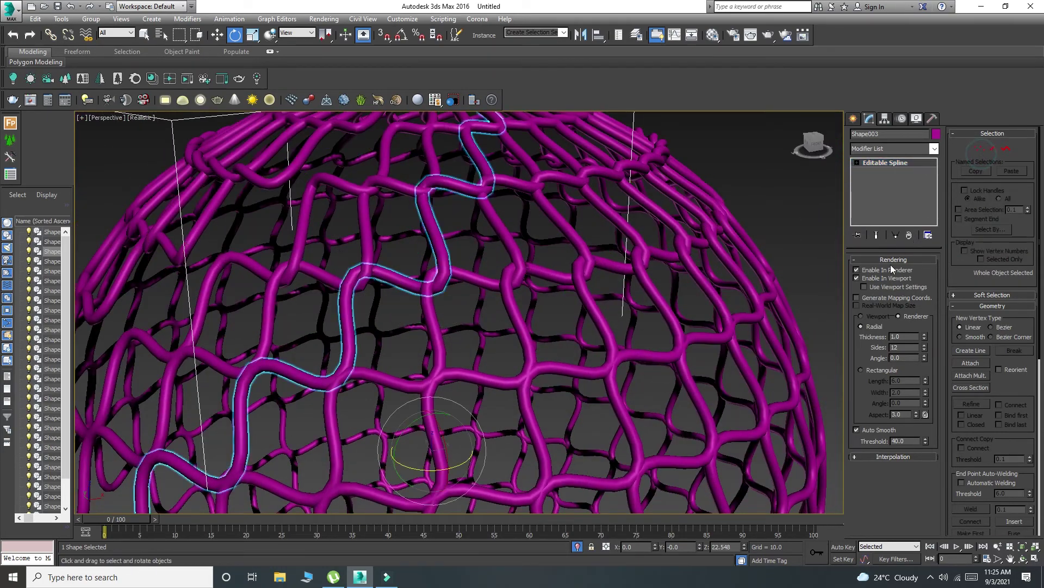
{"action": "left_click", "coordinate": [894, 259]}
{"action": "left_click", "coordinate": [885, 269]}
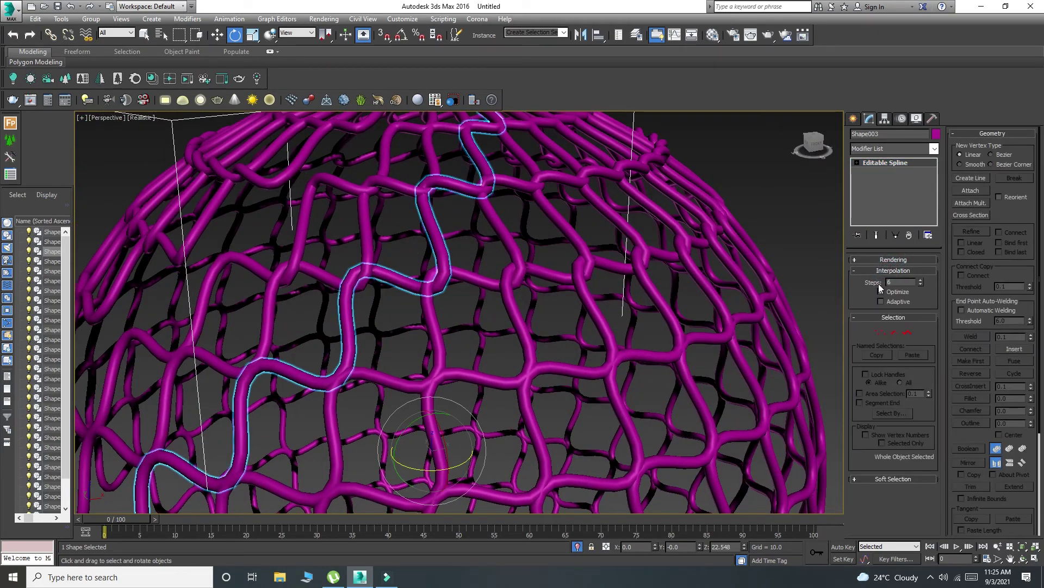
{"action": "left_click", "coordinate": [891, 302]}
{"action": "left_click", "coordinate": [773, 216]}
{"action": "middle_click_drag", "start_coordinate": [498, 228], "coordinate": [536, 275], "text": "alt"}
{"action": "scroll", "coordinate": [514, 274], "scroll_direction": "up", "scroll_amount": 3}
{"action": "middle_click_drag", "start_coordinate": [473, 212], "coordinate": [455, 259]}
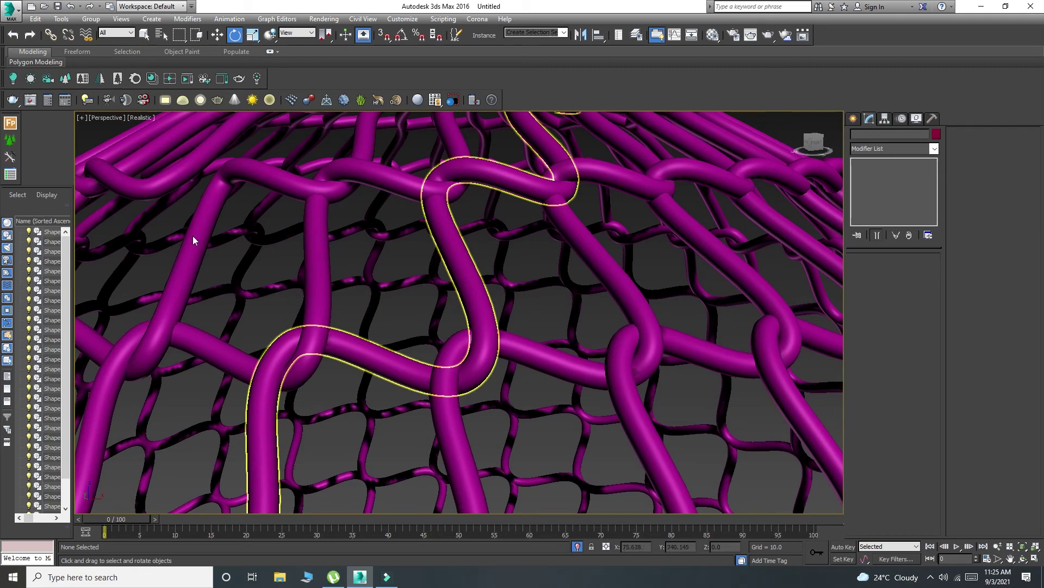
{"action": "mouse_move", "coordinate": [557, 303]}
{"action": "middle_mouse_down", "text": "alt"}
{"action": "mouse_move", "coordinate": [580, 333]}
{"action": "mouse_move", "coordinate": [582, 299]}
{"action": "mouse_move", "coordinate": [549, 312]}
{"action": "middle_mouse_up", "text": "alt"}
{"action": "scroll", "coordinate": [559, 308], "scroll_direction": "down", "scroll_amount": 3}
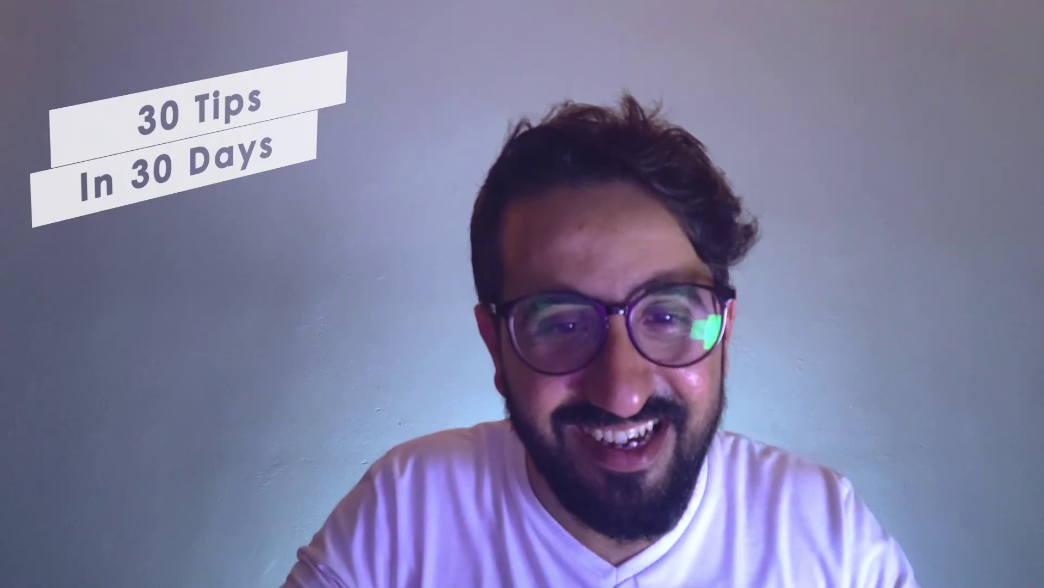